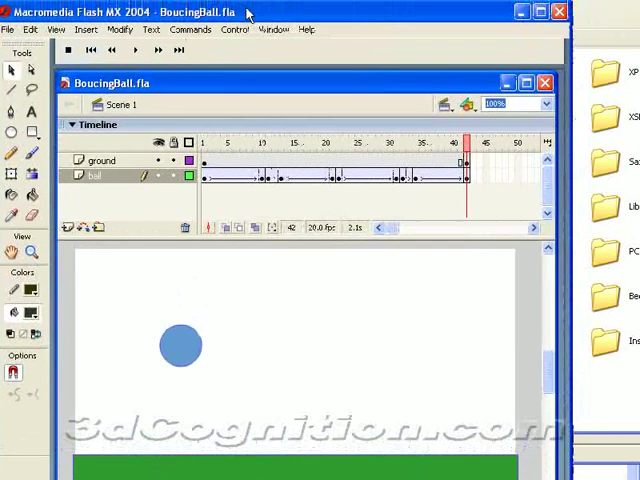
- Enlarge the BoucingBall.fla window and play through the 42-frame bouncing-ball animation
drag(571, 196, 638, 193)
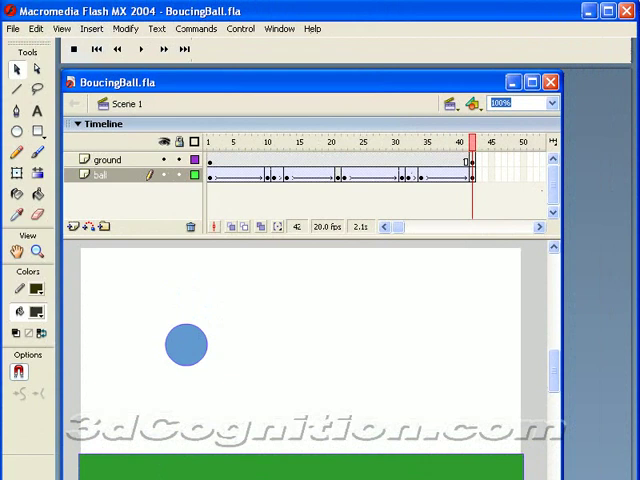
drag(587, 466, 587, 478)
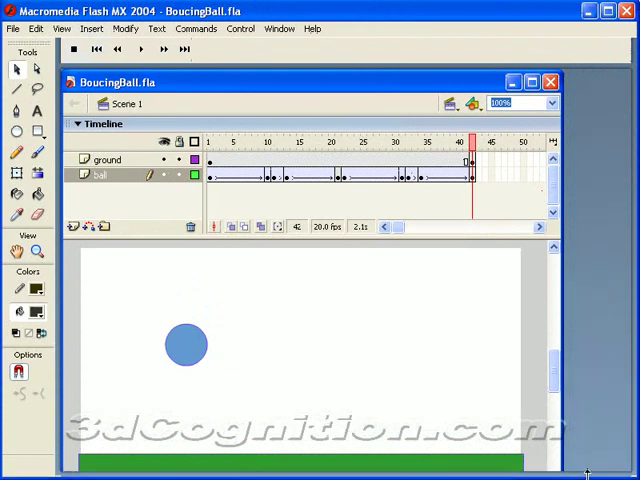
drag(558, 368, 553, 380)
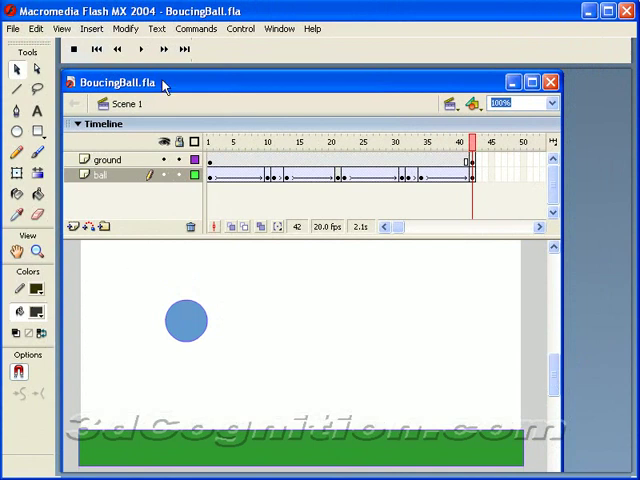
click(141, 49)
- Create a new blank document and draw a dark ground bar along the stage bottom
click(13, 28)
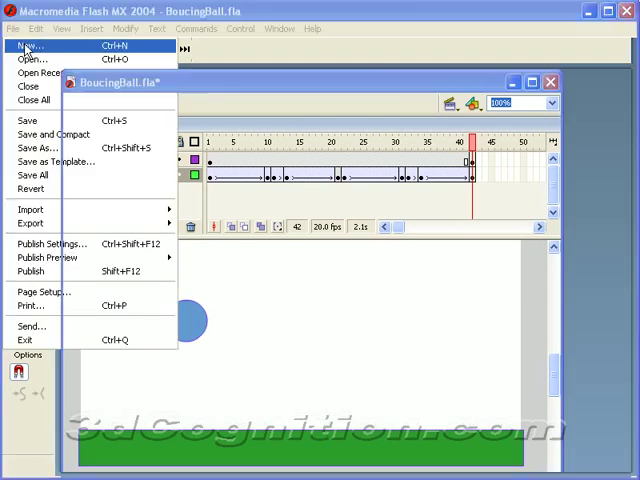
click(28, 46)
click(450, 394)
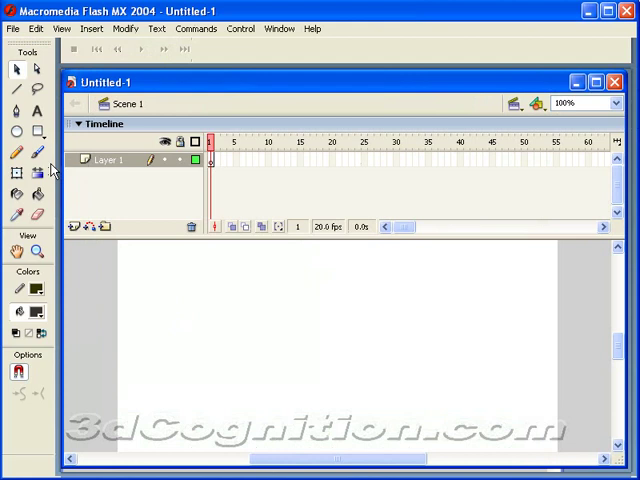
click(38, 133)
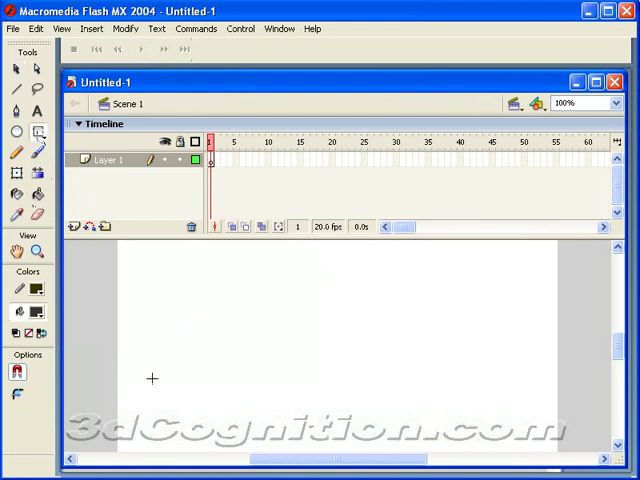
mouse_move(108, 432)
mouse_down()
mouse_move(573, 460)
mouse_move(567, 460)
mouse_up()
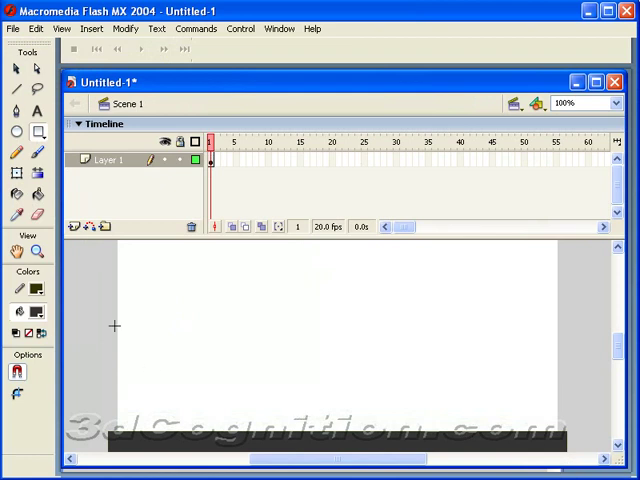
- Add a new layer above Layer 1 and name it 'ball'
click(74, 227)
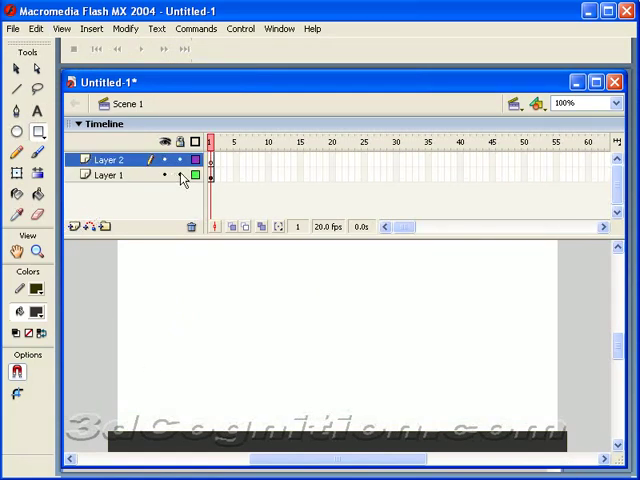
double_click(109, 160)
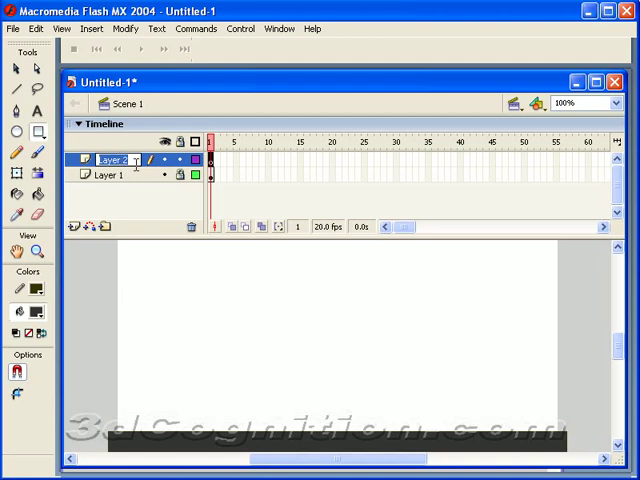
text(ball)
key(Return)
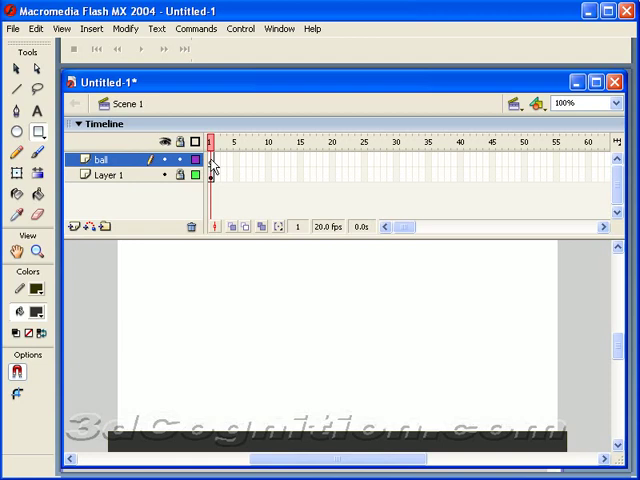
- Draw a circle near the top of the stage and give it a blue fill
click(17, 133)
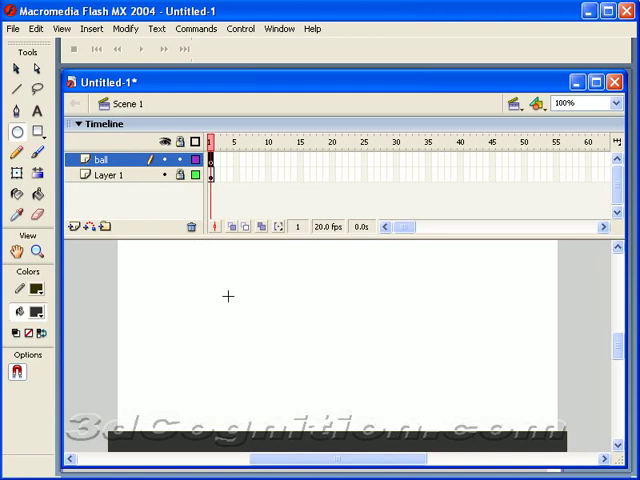
drag(252, 274, 270, 254)
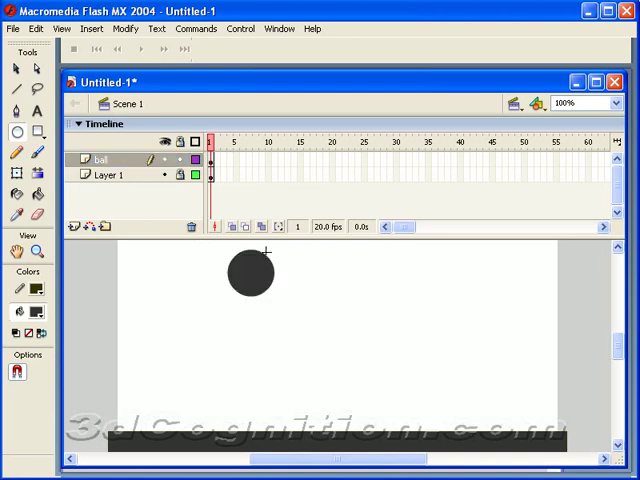
click(16, 68)
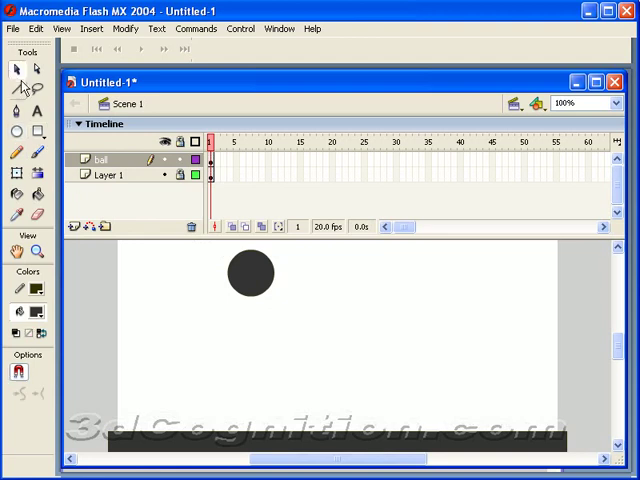
click(250, 278)
click(36, 312)
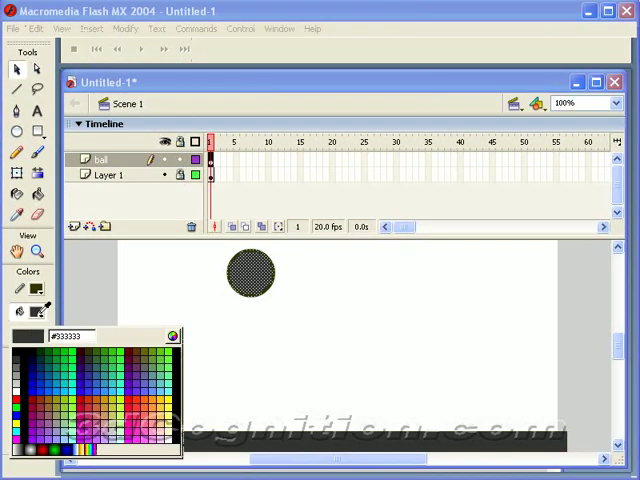
click(40, 380)
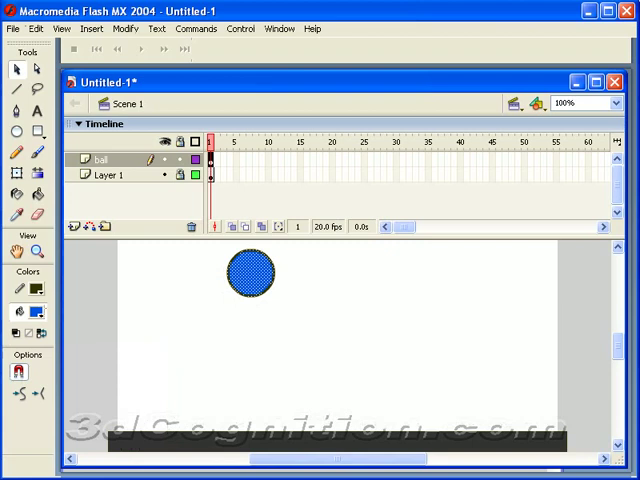
- Set the circle's outline stroke height to 2 in the Property inspector
key(ctrl+F3)
drag(81, 379, 33, 433)
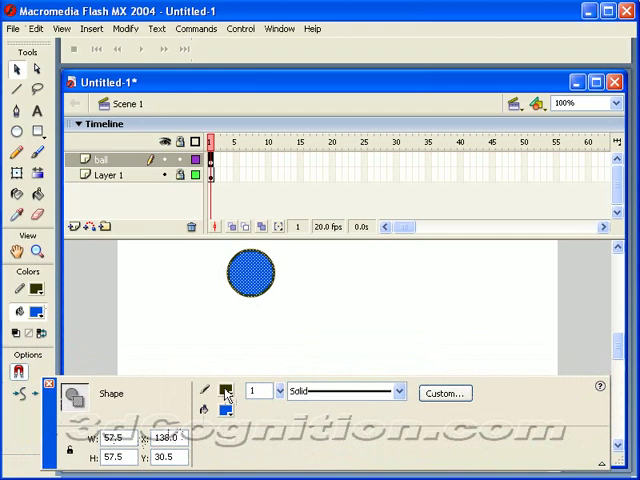
drag(279, 391, 279, 360)
drag(279, 391, 283, 383)
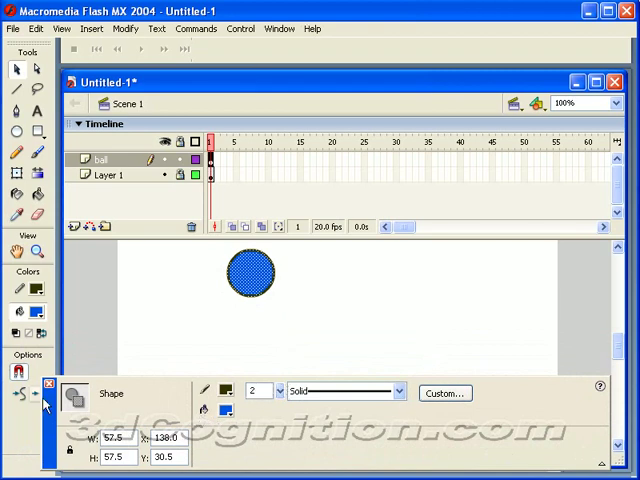
click(50, 407)
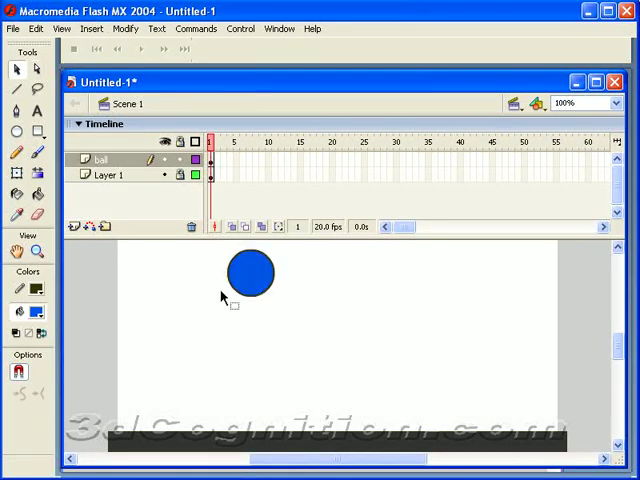
- Convert the blue circle, fill and outline together, into a movie clip symbol named 'ball'
drag(222, 298, 295, 250)
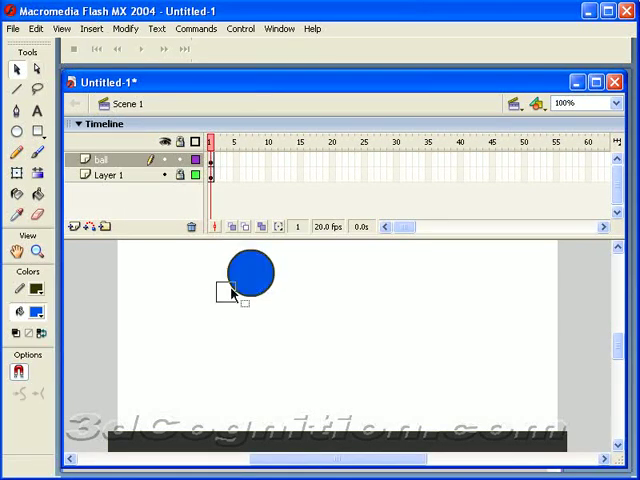
click(125, 28)
click(160, 66)
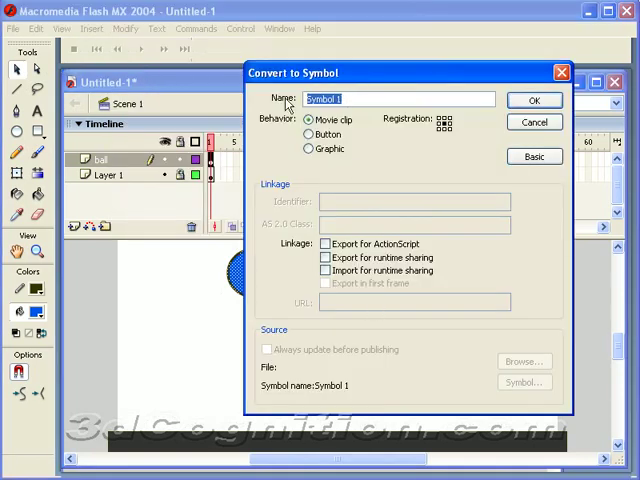
text(ball)
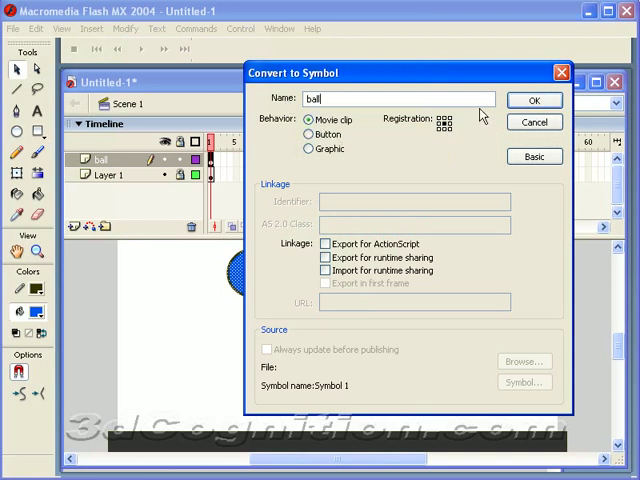
click(534, 100)
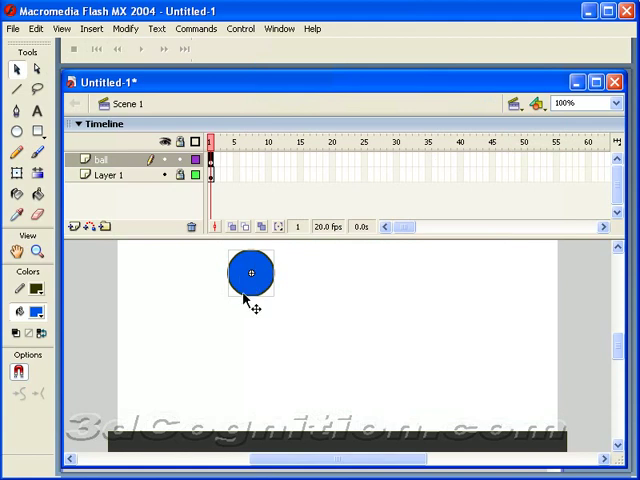
- Add ball-layer keyframes at frames 10 and 20, and extend the ground layer to frame 20
click(268, 160)
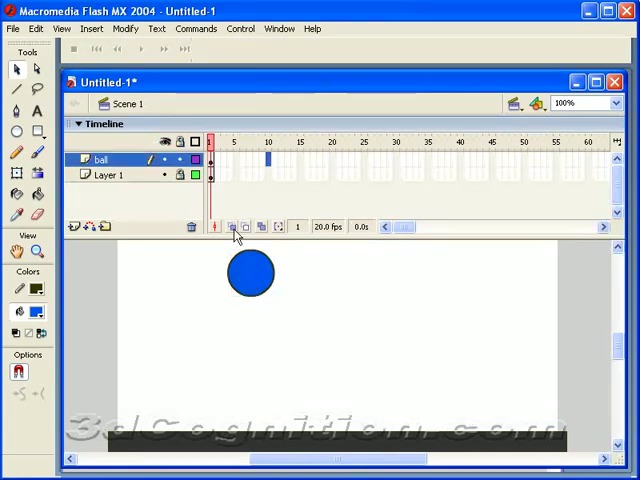
key(F6)
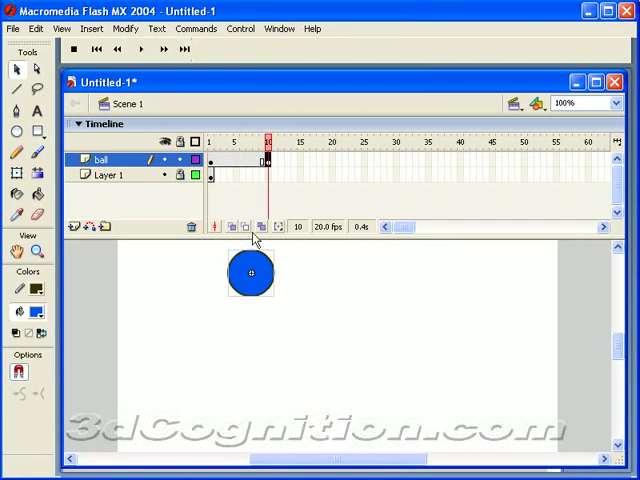
click(333, 161)
key(F6)
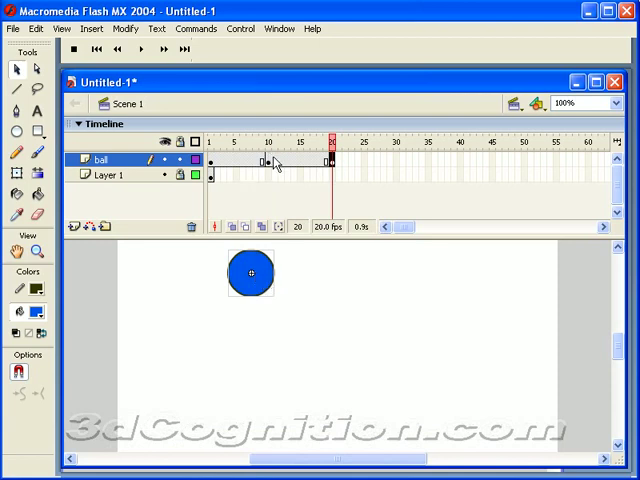
click(268, 161)
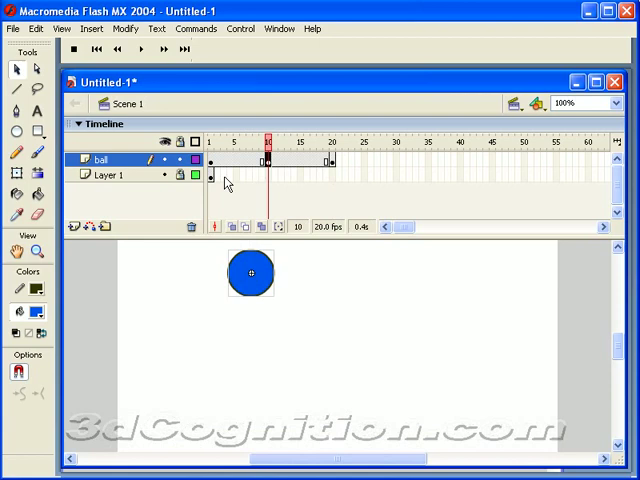
click(335, 178)
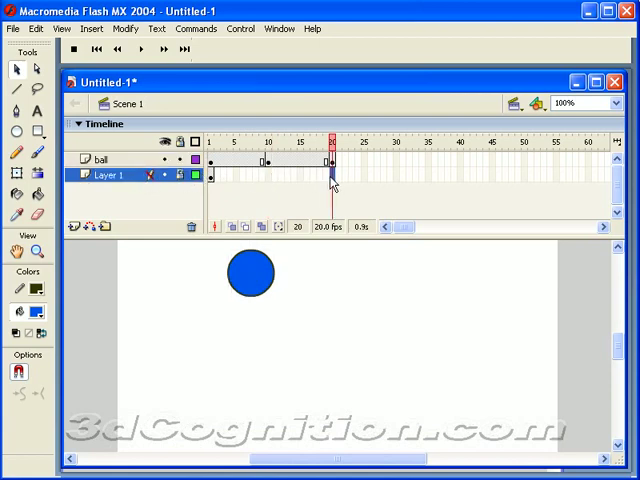
key(F5)
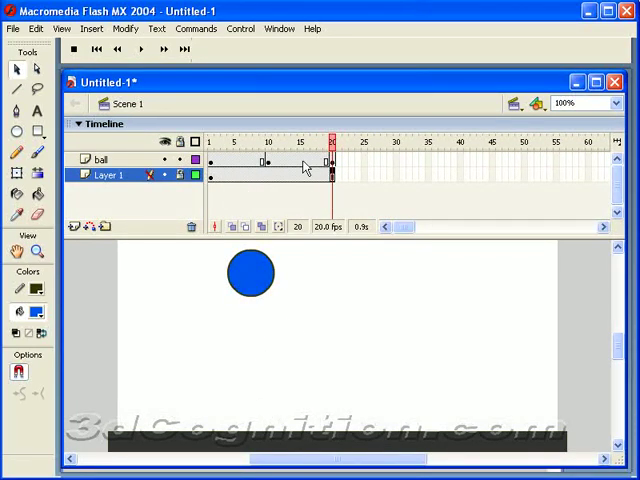
- Lower the frame-10 ball onto the ground bar, preview the fall, and return to frame 1
click(268, 162)
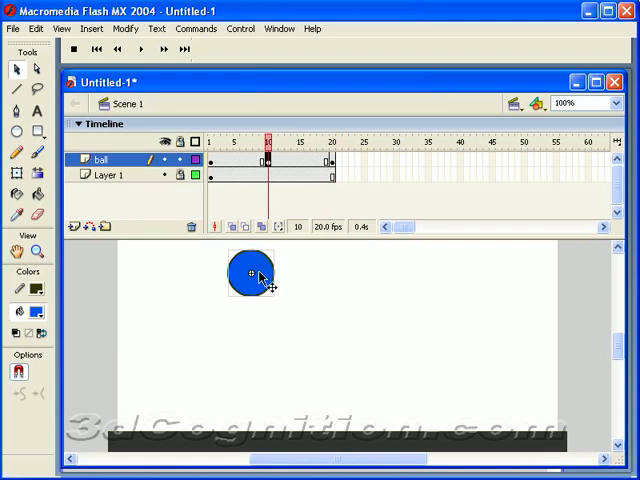
drag(258, 277, 260, 300)
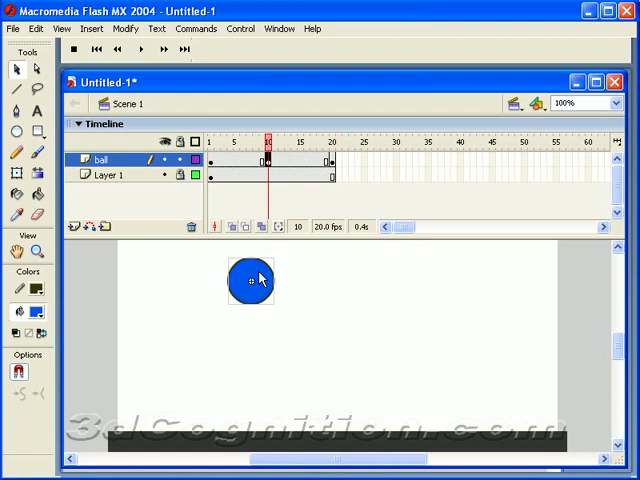
key(shift+Down)
key(shift+Down)
key(shift+Down)
key(shift+Down)
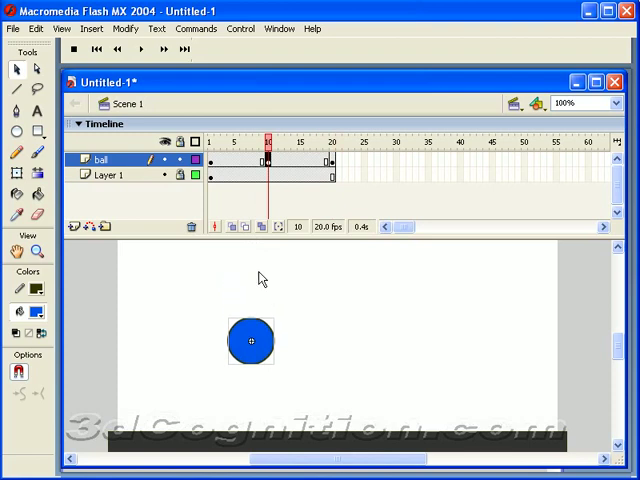
key(shift+Down)
key(shift+Down)
key(shift+Down)
key(shift+Down)
key(Down)
key(Down)
key(Down)
key(Down)
key(Down)
key(Down)
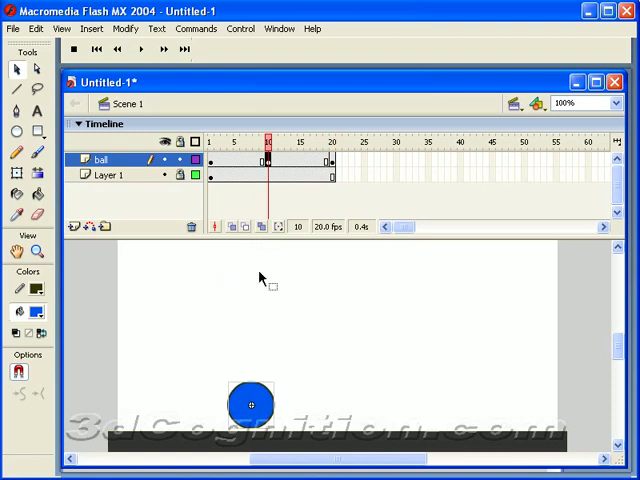
key(Down)
key(Down)
key(Down)
key(Down)
key(Down)
key(Down)
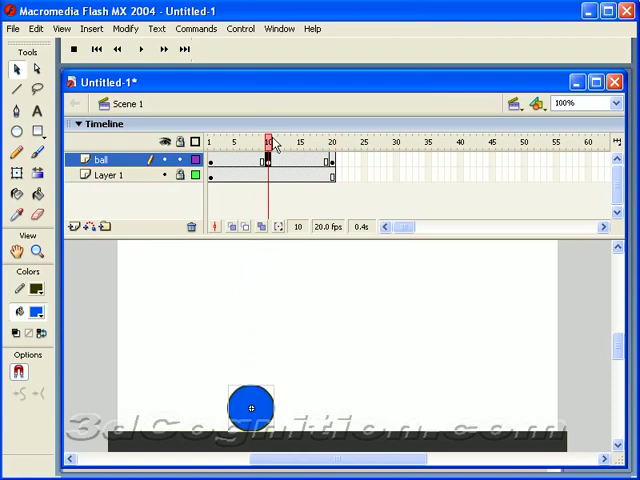
mouse_move(268, 143)
mouse_down()
mouse_move(333, 150)
mouse_move(210, 143)
mouse_move(333, 150)
mouse_move(214, 143)
mouse_move(333, 150)
mouse_move(335, 170)
mouse_up()
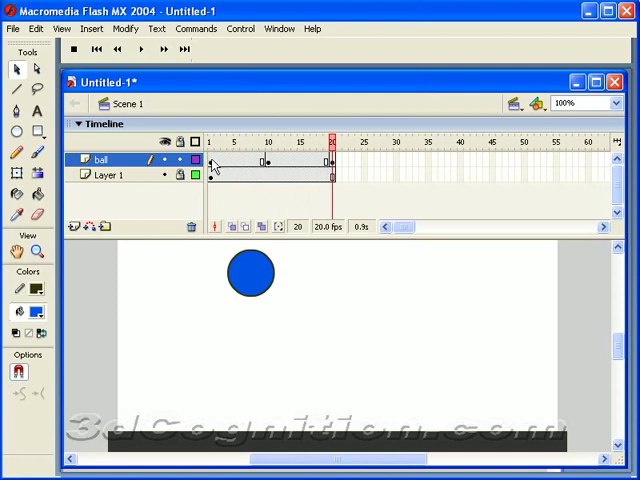
click(212, 162)
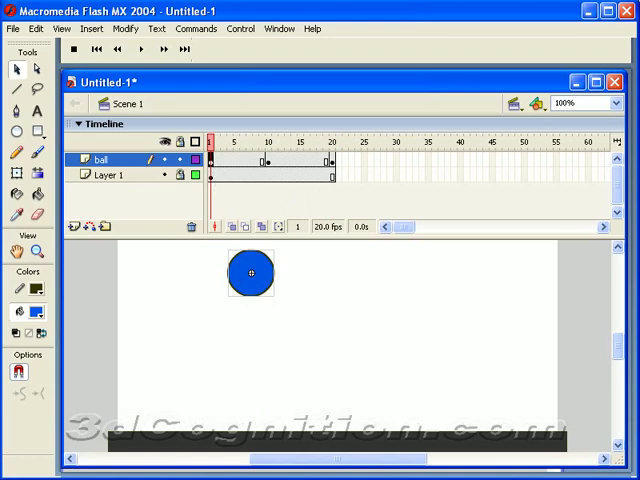
- Apply Motion tweens to the ball layer at frame 1 and frame 10
key(ctrl+F3)
drag(75, 415, 10, 415)
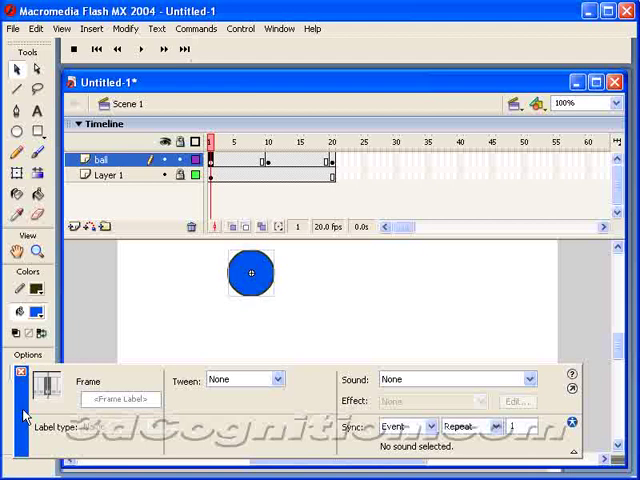
click(278, 380)
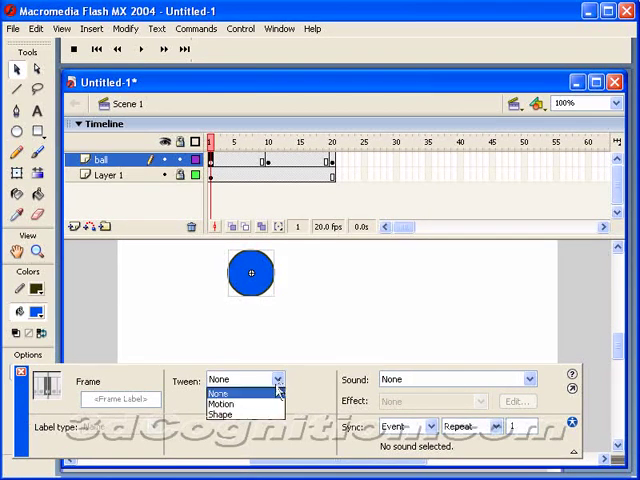
click(222, 404)
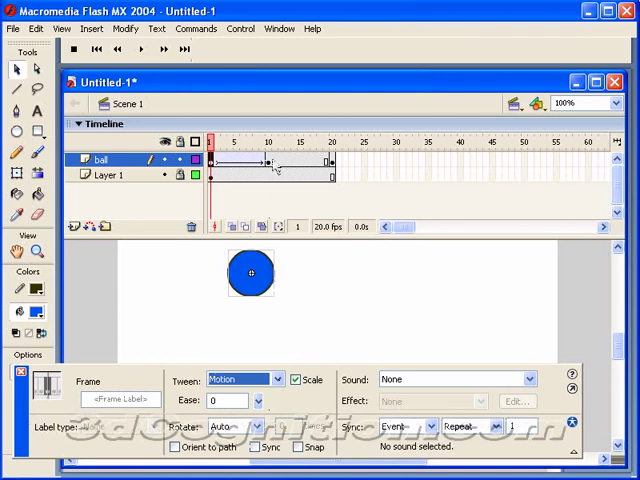
click(268, 162)
click(278, 380)
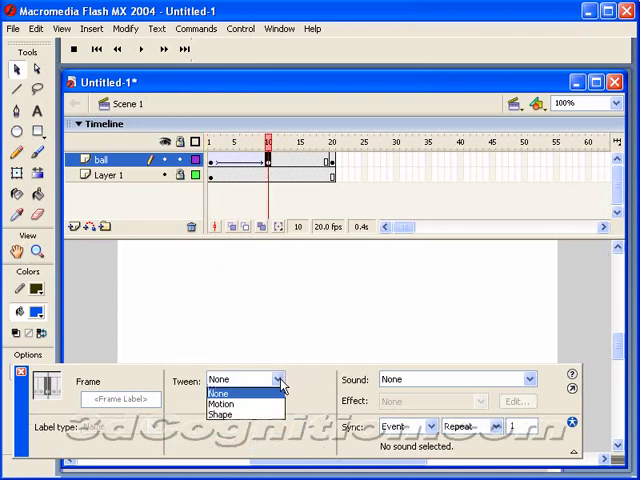
click(224, 404)
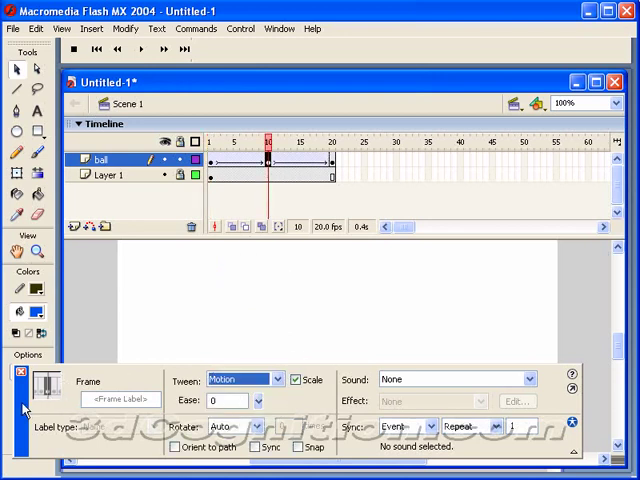
mouse_move(50, 398)
mouse_down()
mouse_move(17, 423)
mouse_move(62, 420)
mouse_up()
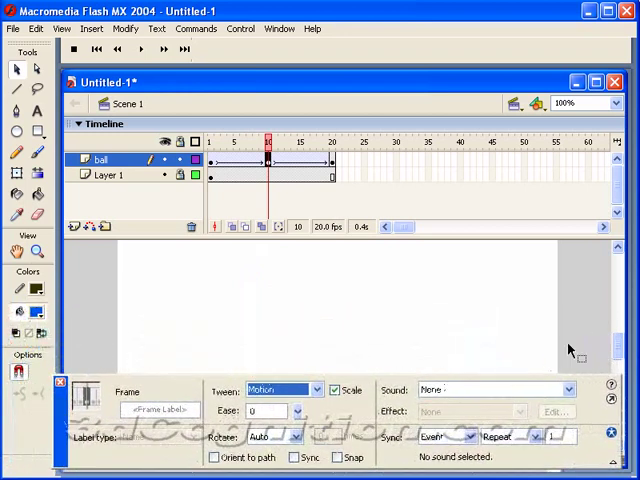
mouse_move(622, 340)
mouse_down()
mouse_move(622, 355)
mouse_move(622, 348)
mouse_up()
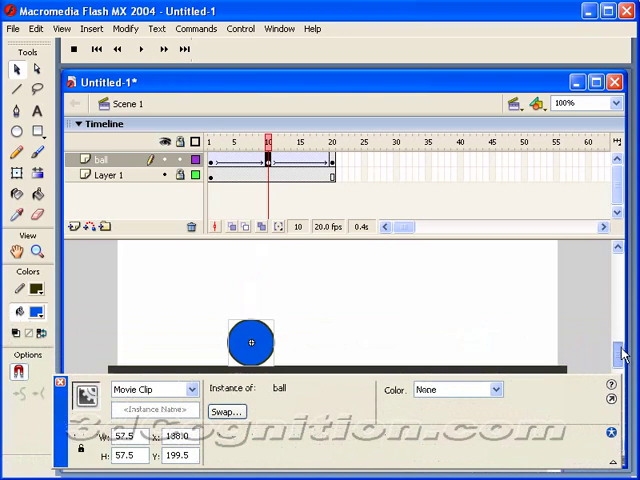
click(211, 161)
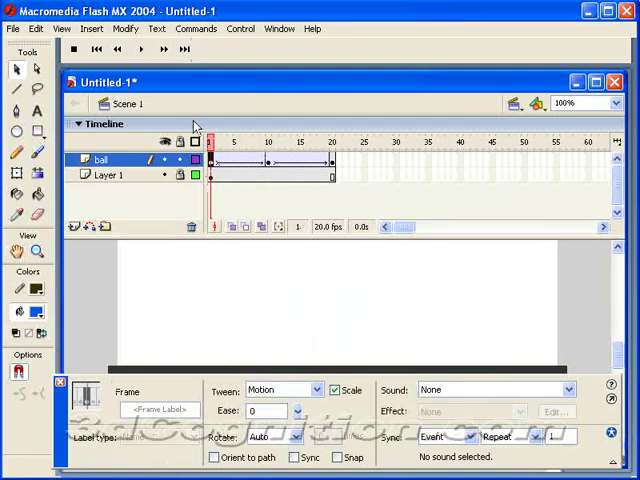
click(240, 28)
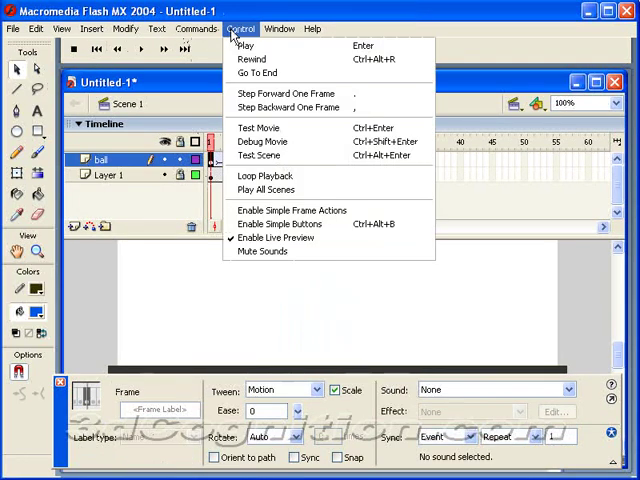
click(267, 128)
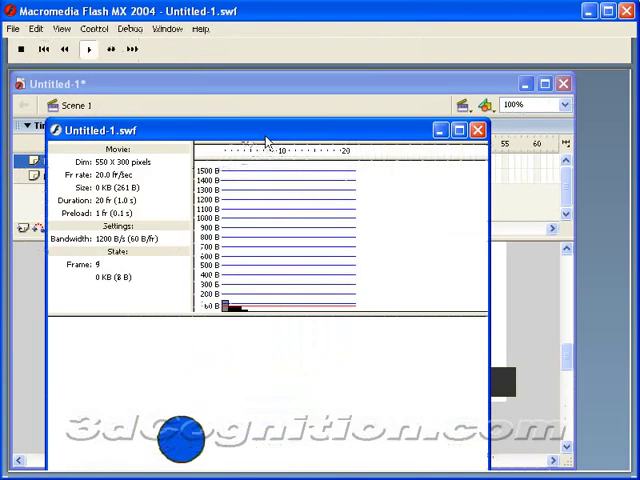
drag(258, 133, 263, 77)
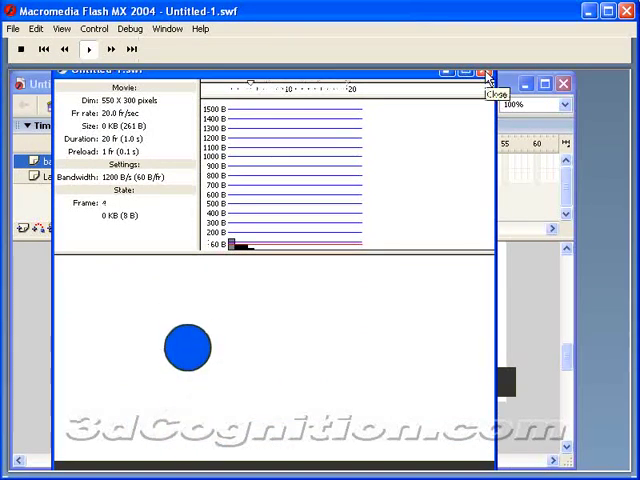
click(489, 77)
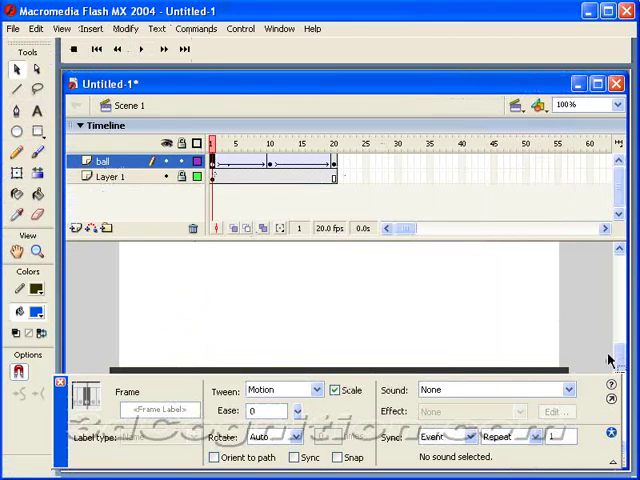
- Select the ball and zoom the view out to 50%
key(ctrl+a)
drag(620, 350, 620, 366)
click(36, 253)
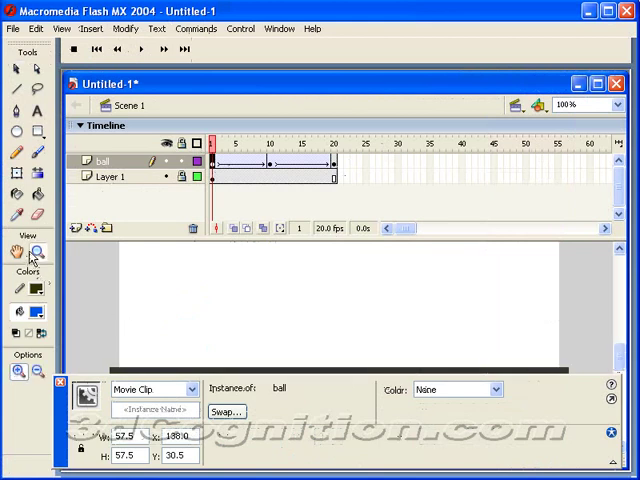
click(283, 299)
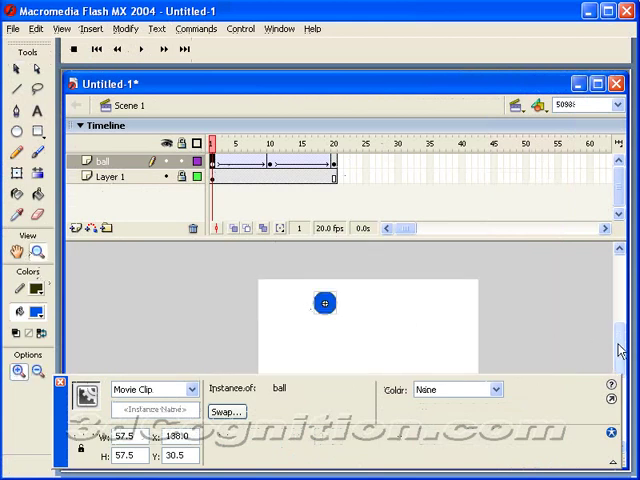
drag(620, 345, 623, 355)
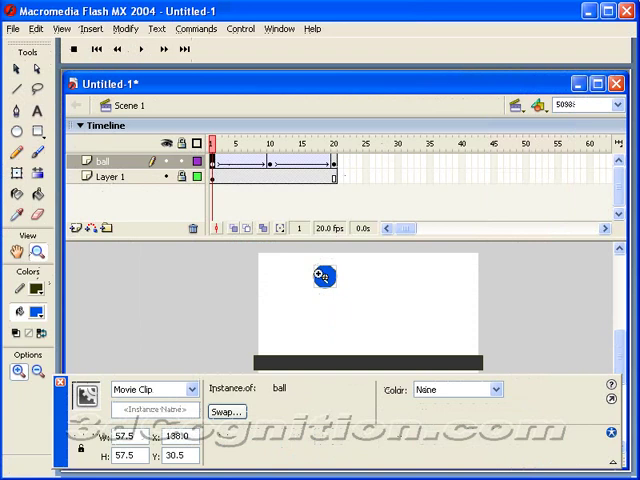
- Set Ease to -100 on the frame 1 tween and 100 on the frame 10 tween
click(213, 162)
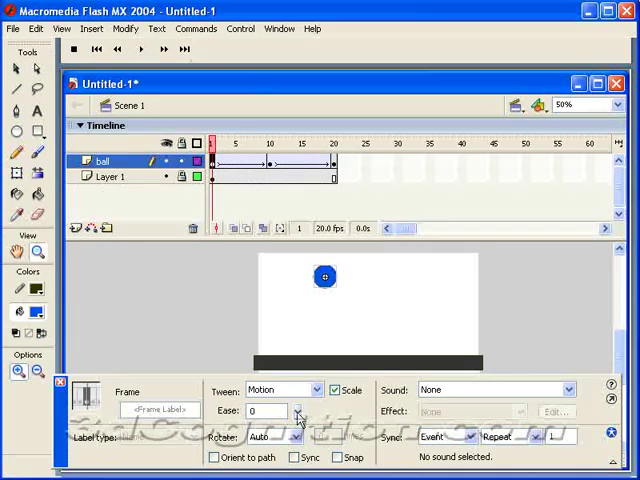
mouse_move(297, 412)
mouse_down()
mouse_move(295, 400)
mouse_move(294, 460)
mouse_up()
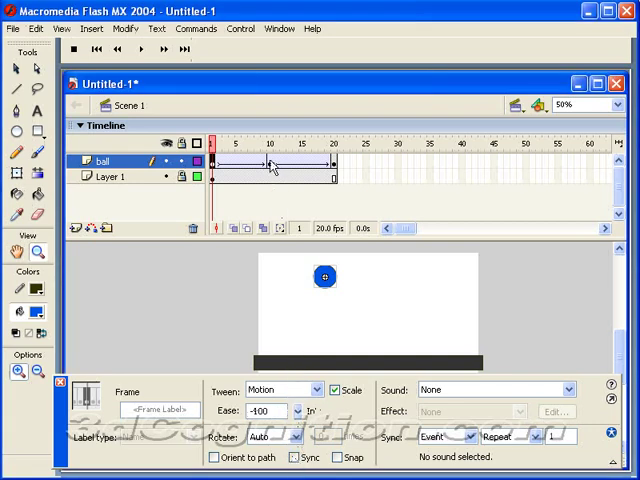
click(272, 164)
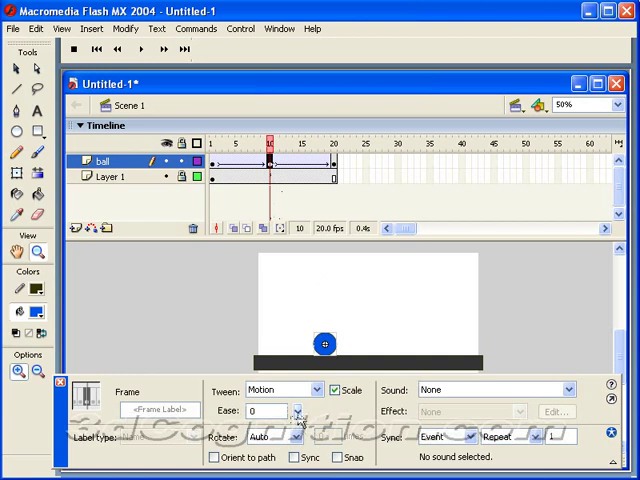
drag(297, 413, 298, 368)
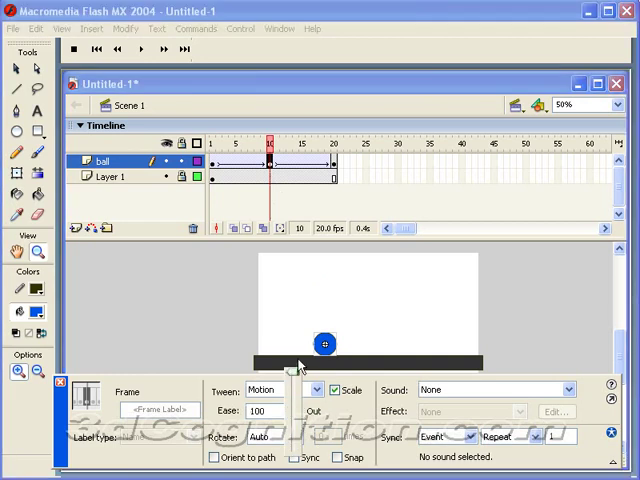
click(300, 366)
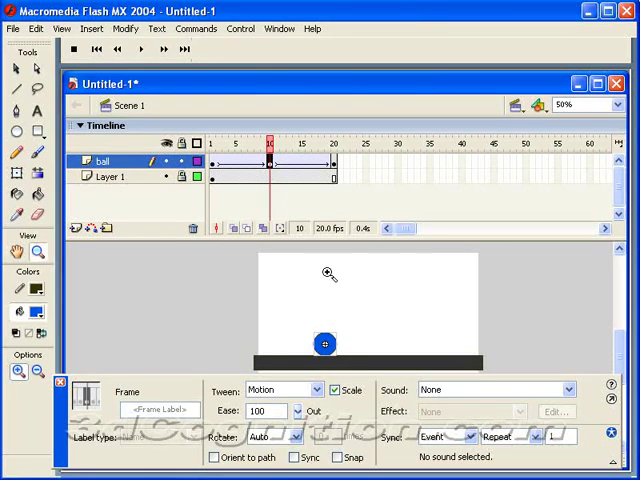
click(196, 28)
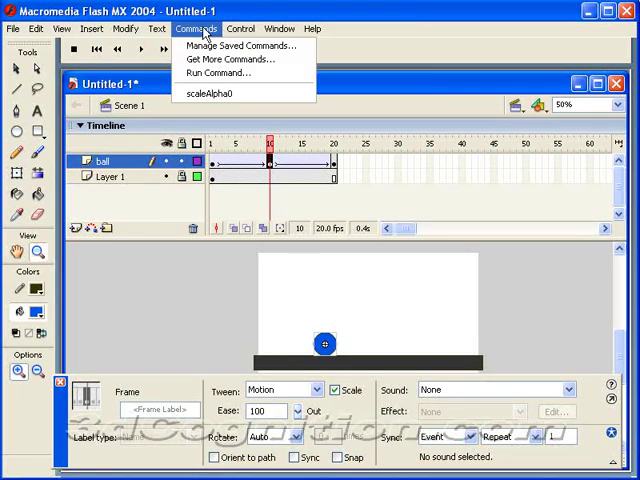
click(262, 128)
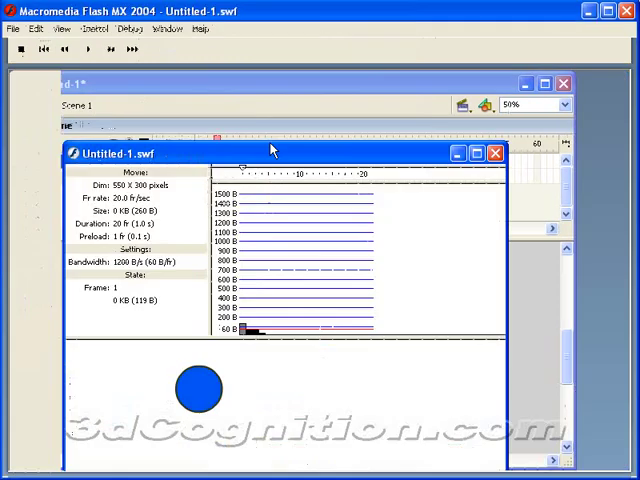
drag(277, 153, 277, 76)
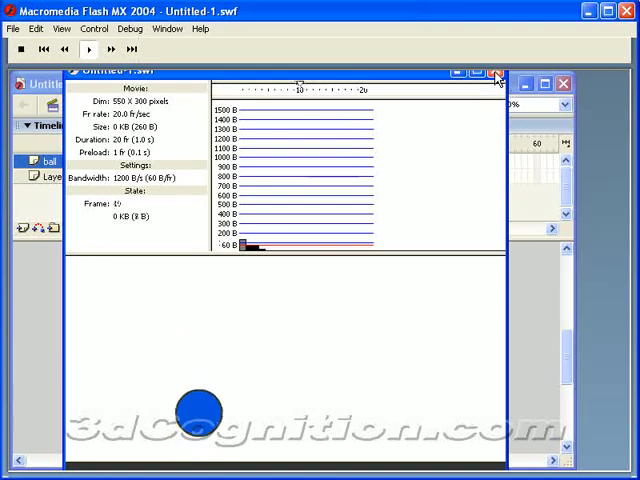
click(498, 79)
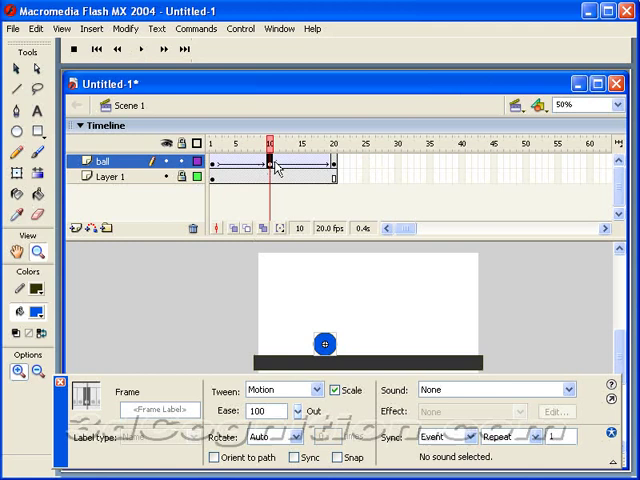
- Select the ball at frame 11 of the ball layer
click(277, 167)
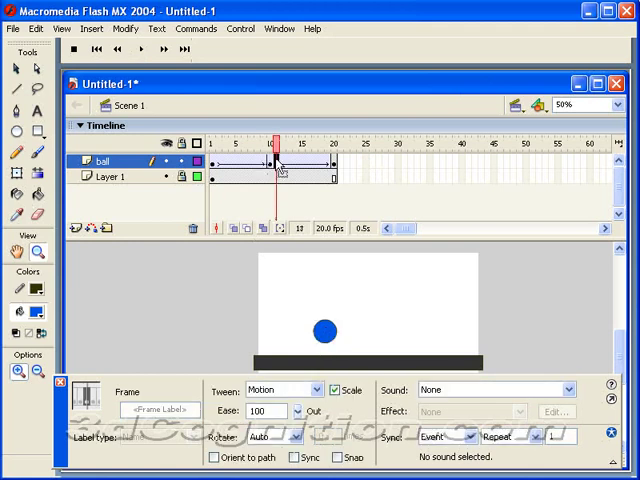
click(281, 167)
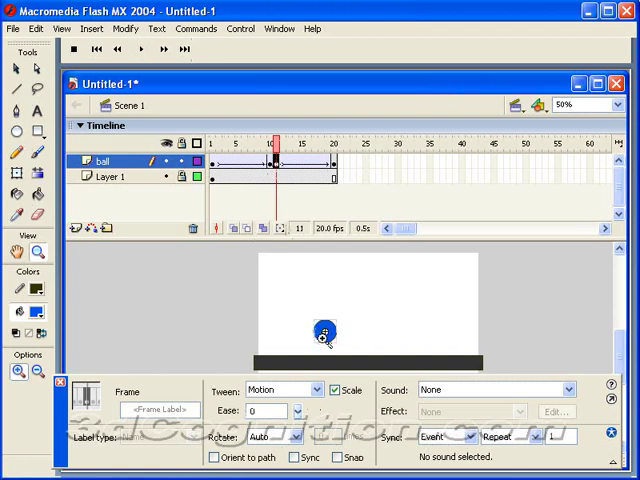
click(16, 69)
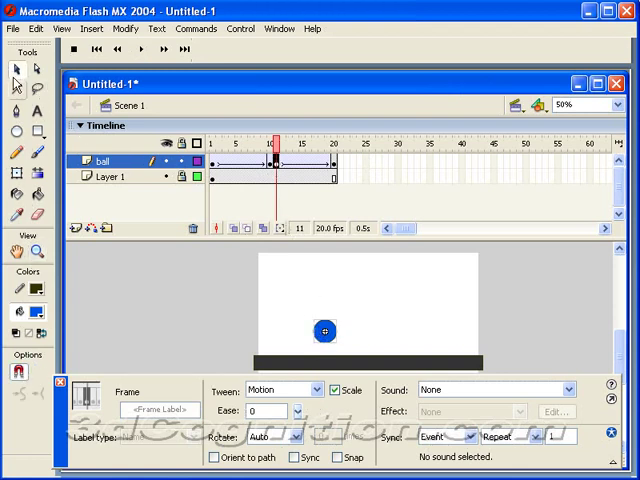
- Zoom in on the ball and nudge it down until it touches the ground bar
click(38, 251)
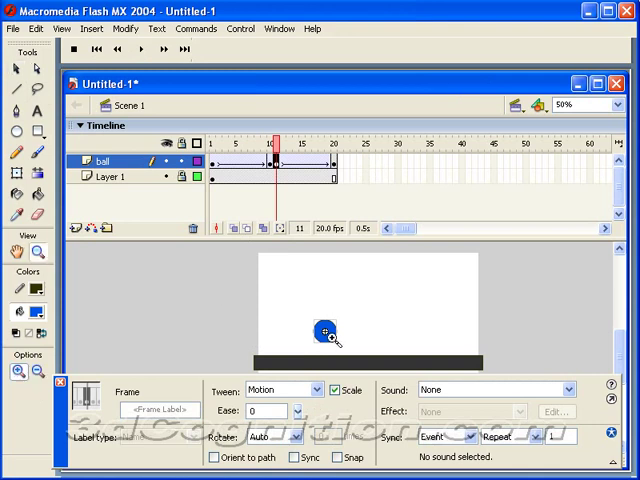
click(331, 335)
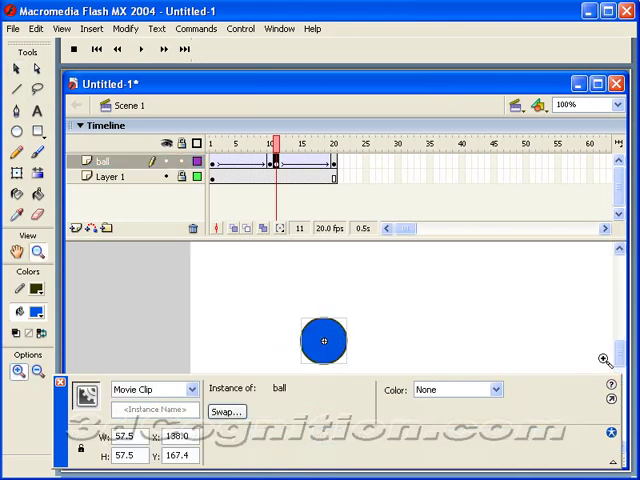
drag(620, 350, 620, 362)
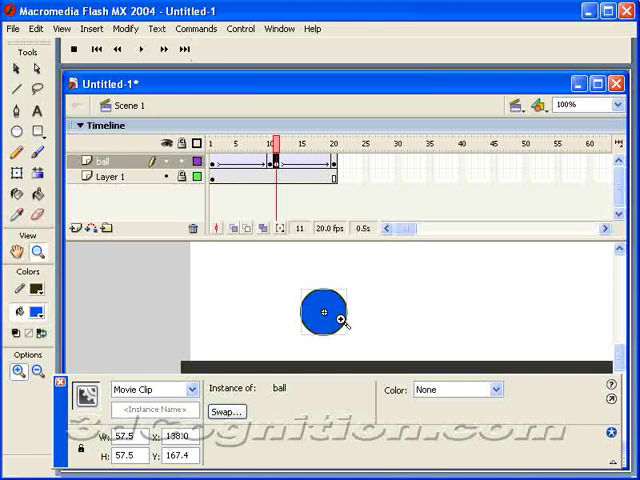
key(Down)
key(Down)
key(Down)
key(Down)
key(Down)
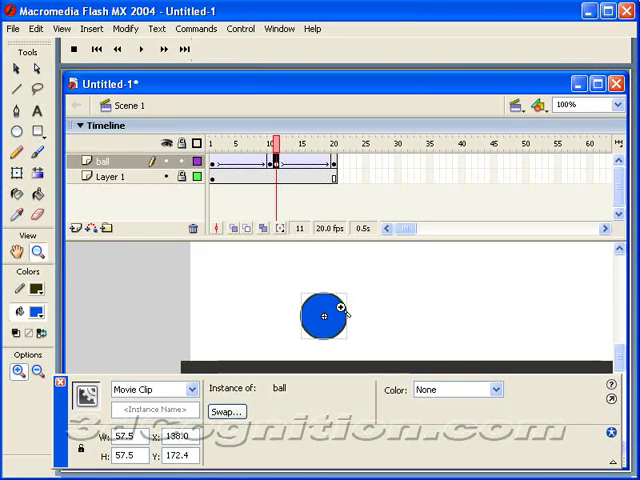
key(Down)
key(Down)
key(Down)
key(Down)
key(Down)
key(Down)
key(Down)
key(Down)
key(Down)
key(Down)
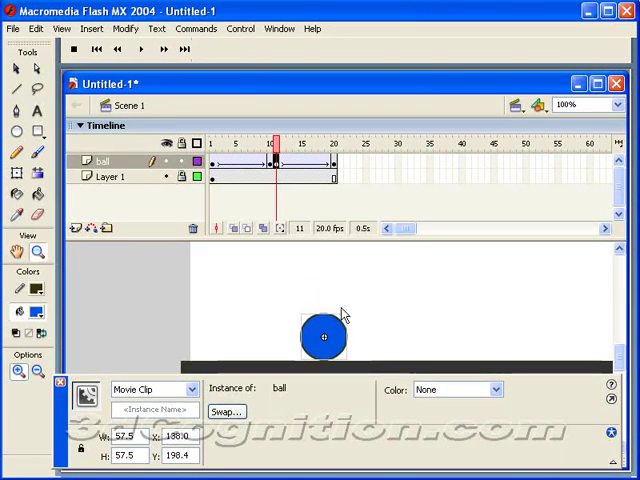
key(Down)
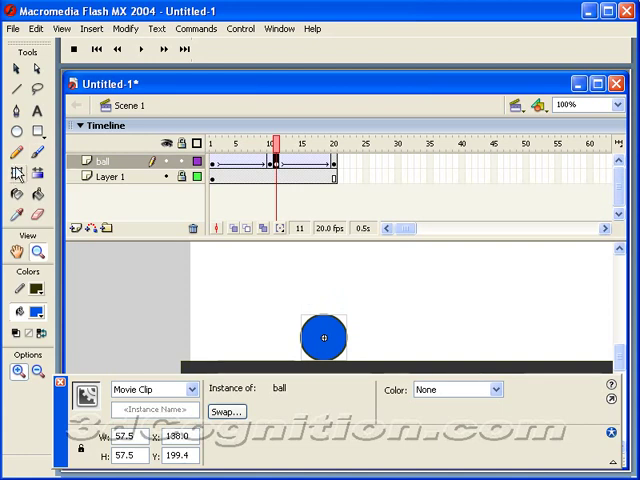
- Widen and flatten the frame-11 ball with Free Transform, then compare it with frame 10
click(17, 175)
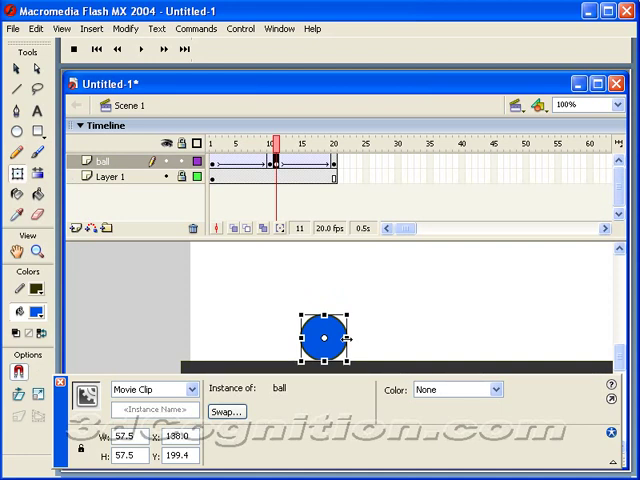
drag(348, 340, 355, 340)
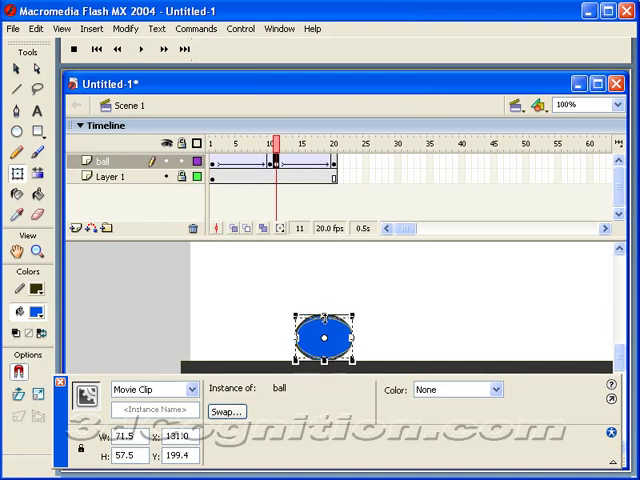
drag(325, 314, 327, 326)
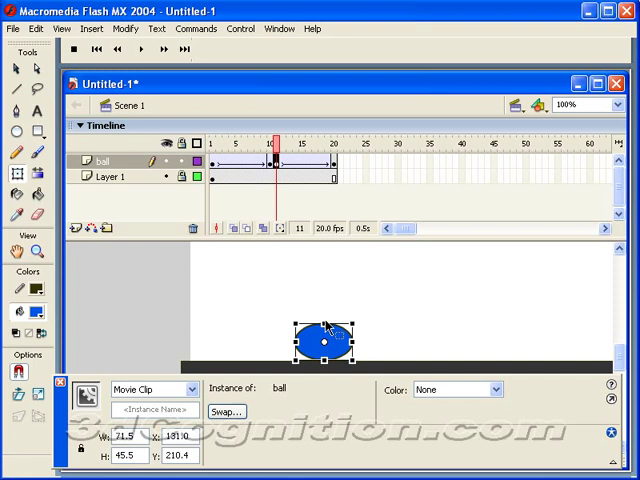
mouse_move(280, 145)
mouse_down()
mouse_move(272, 145)
mouse_move(277, 150)
mouse_up()
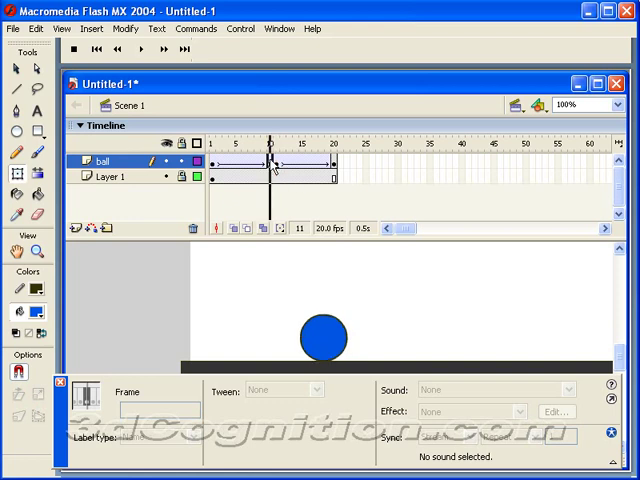
- Copy the round-ball keyframe from frame 10 into frame 13 on the ball layer
click(270, 161)
right_click(273, 165)
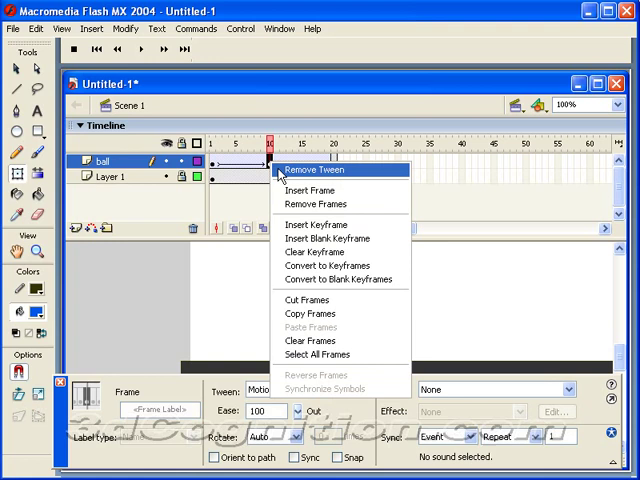
click(322, 318)
click(283, 163)
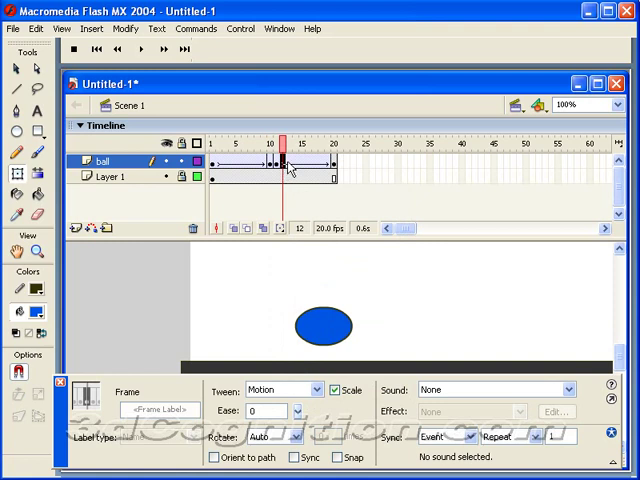
click(290, 163)
right_click(292, 165)
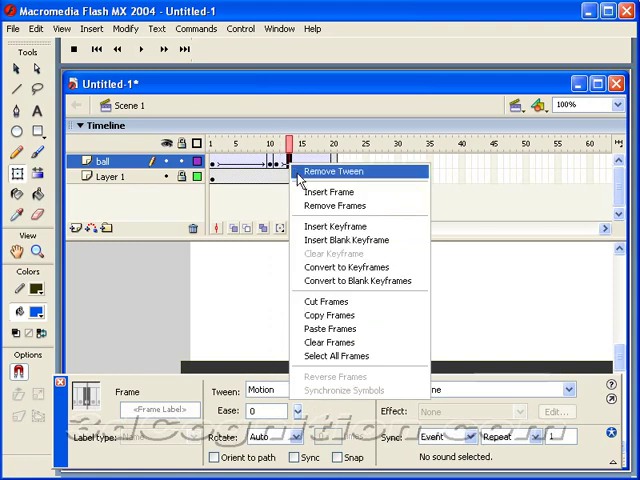
click(328, 330)
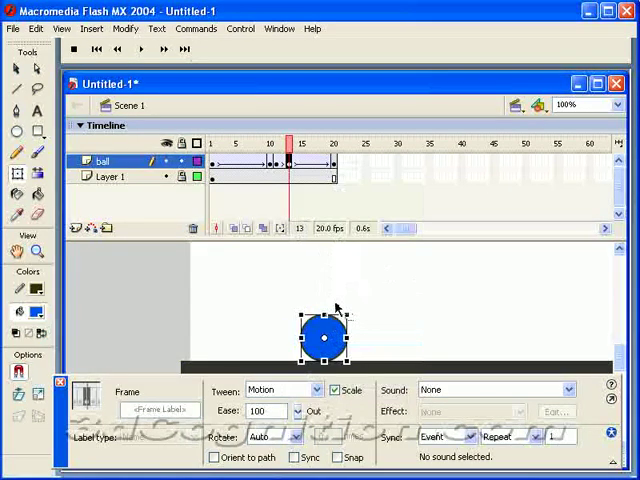
- Nudge the frame 13 ball up off the ground, then scrub back through the bounce
key(shift+Up)
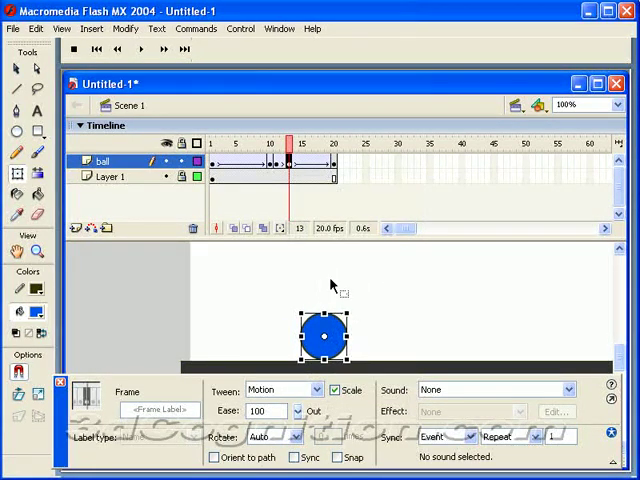
key(shift+Up)
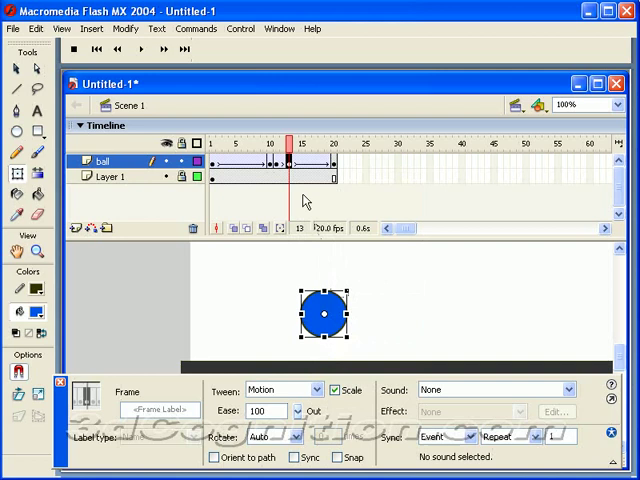
mouse_move(289, 147)
mouse_down()
mouse_move(273, 148)
mouse_move(336, 148)
mouse_up()
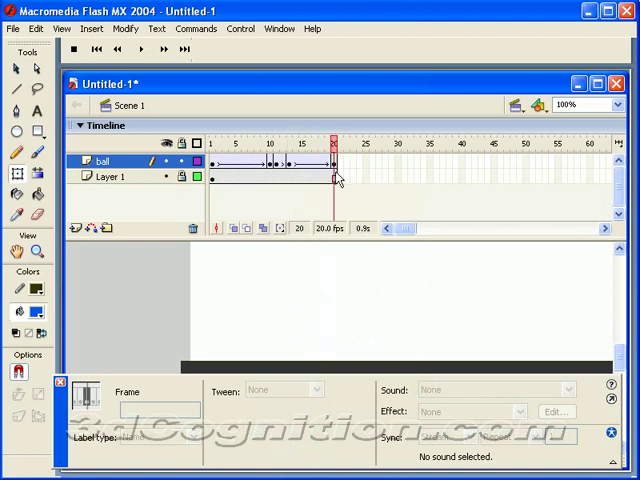
- Drag the last frames of the ball and ground layers from frame 20 out to frame 22
click(336, 177)
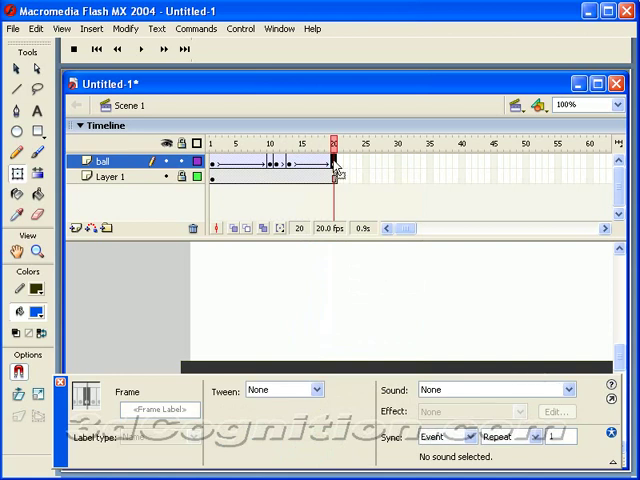
mouse_move(336, 162)
mouse_down()
mouse_move(347, 162)
mouse_move(346, 177)
mouse_up()
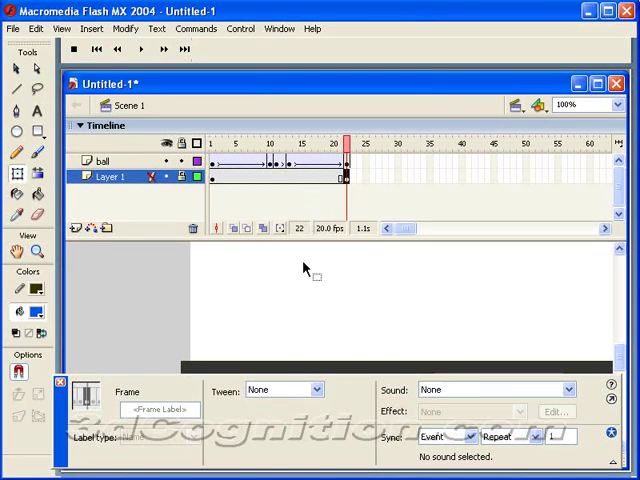
click(14, 30)
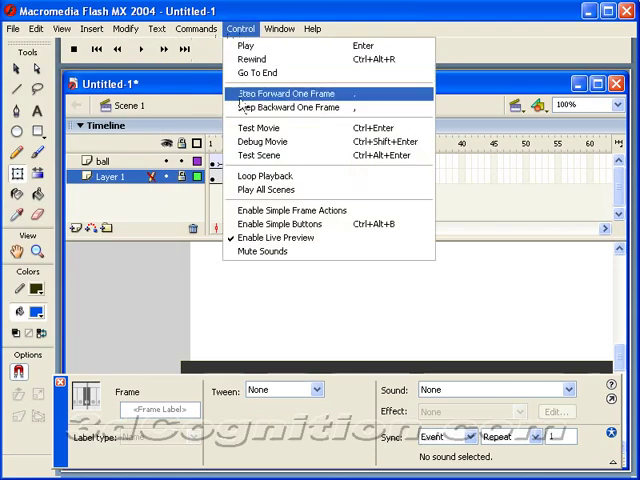
- Run Test Movie on the 22-frame bounce and move the preview window higher
click(252, 131)
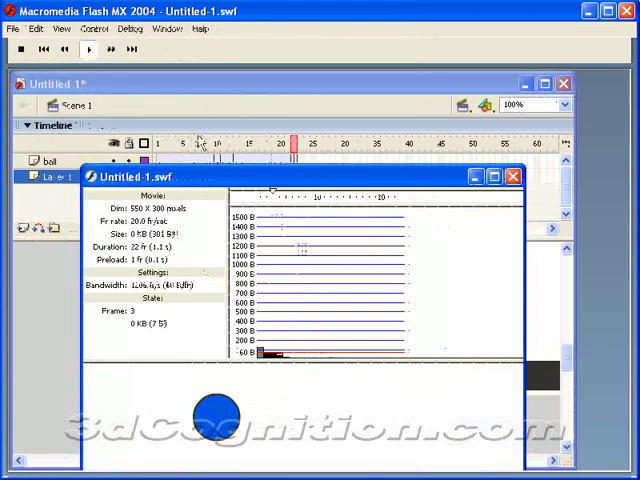
drag(248, 107, 246, 74)
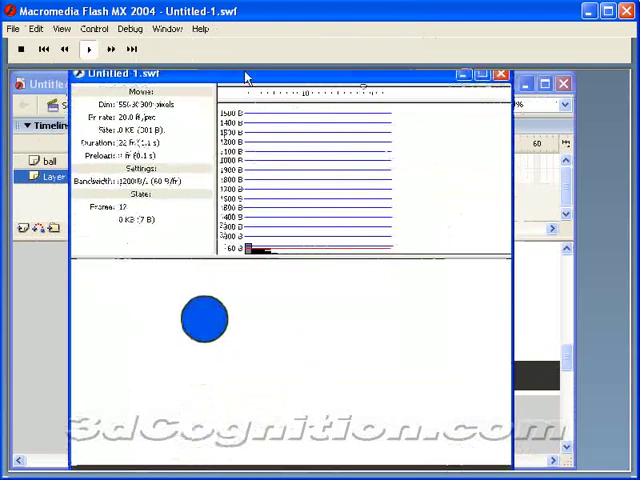